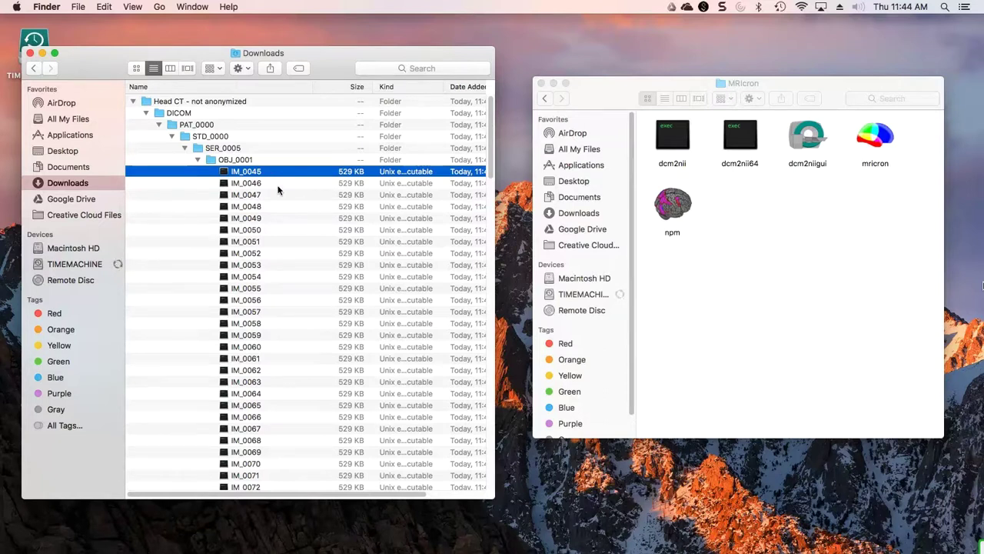
Step: Select several individual DICOM image files one after another
{"action": "left_click", "coordinate": [278, 186]}
{"action": "left_click", "coordinate": [265, 198]}
{"action": "left_click", "coordinate": [266, 206]}
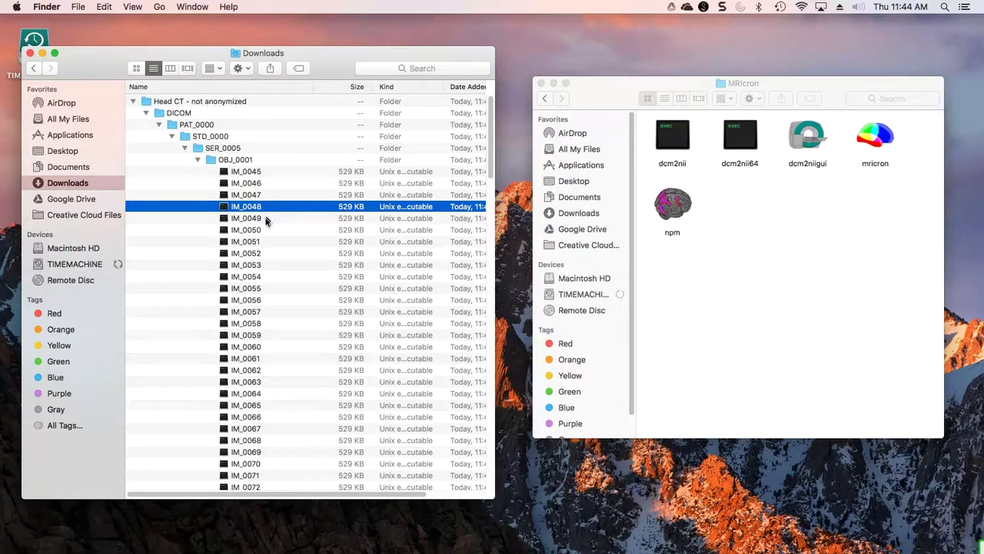
{"action": "left_click", "coordinate": [266, 218]}
{"action": "left_click", "coordinate": [265, 231]}
{"action": "left_click", "coordinate": [264, 243]}
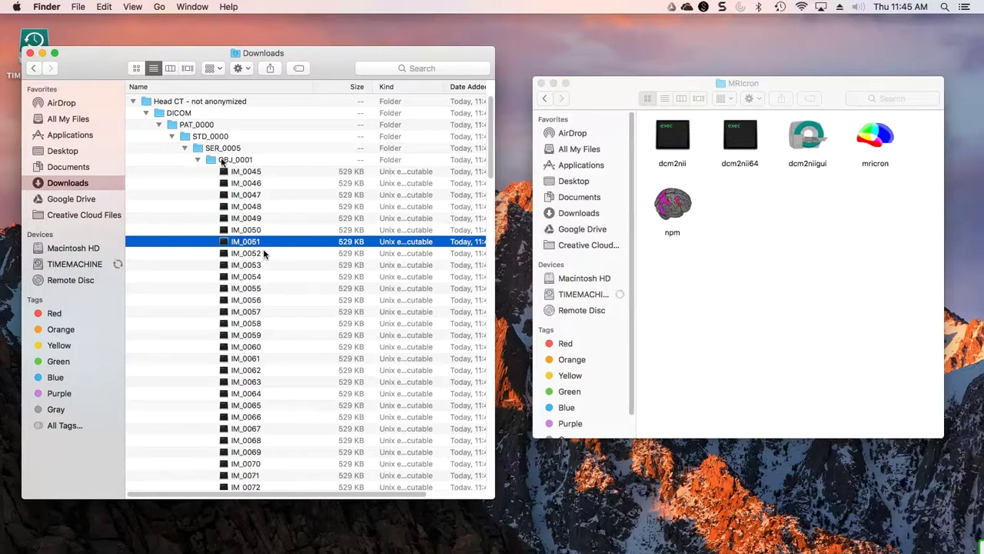
Step: Browse the IM_0045 images in Head CT - not anonymized/OBJ_0001, then bring MRIcron forward
{"action": "left_click", "coordinate": [200, 103]}
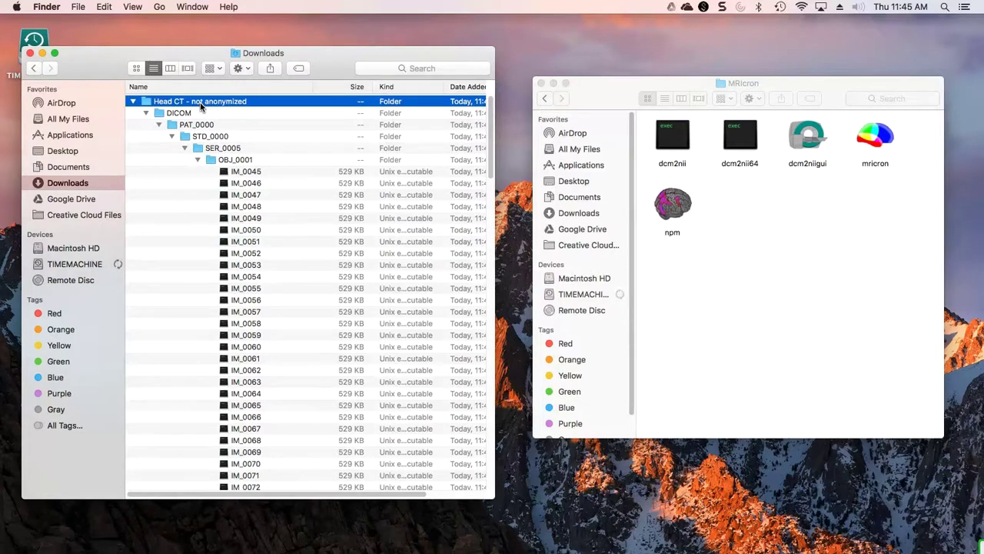
{"action": "left_click", "coordinate": [233, 161]}
{"action": "left_click", "coordinate": [252, 172]}
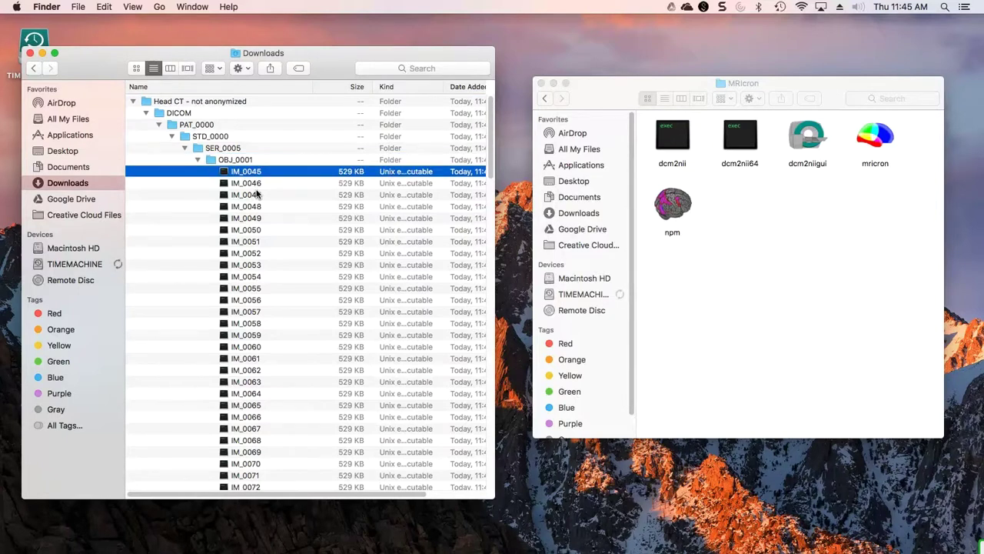
{"action": "scroll", "coordinate": [258, 193], "scroll_direction": "down", "scroll_amount": 20}
{"action": "scroll", "coordinate": [257, 193], "scroll_direction": "down", "scroll_amount": 3}
{"action": "scroll", "coordinate": [257, 194], "scroll_direction": "up", "scroll_amount": 20}
{"action": "left_click", "coordinate": [611, 88]}
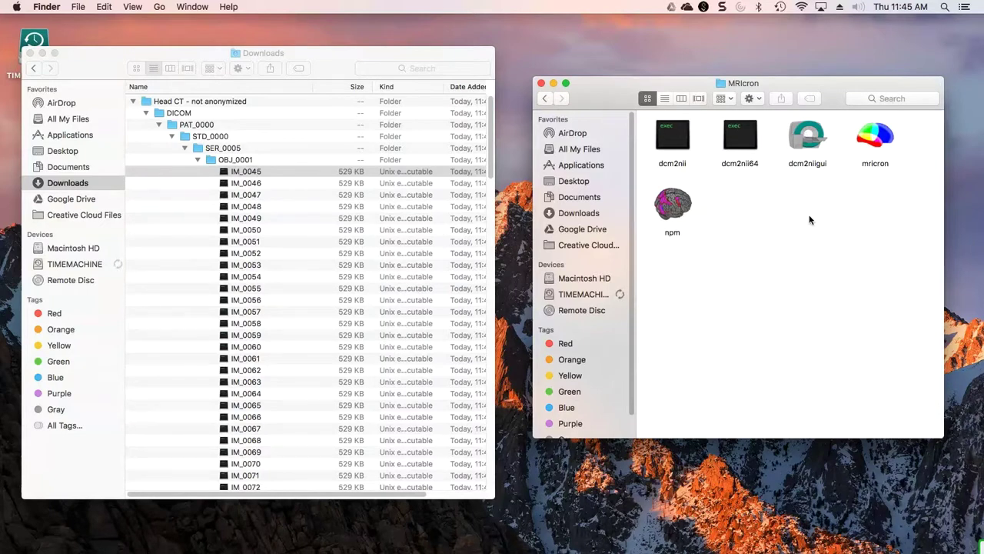
Step: Launch dcm2niigui from the MRIcron folder and choose File > Anonymize DICOM
{"action": "left_click_drag", "start_coordinate": [825, 220], "coordinate": [789, 109]}
{"action": "double_click", "coordinate": [805, 143]}
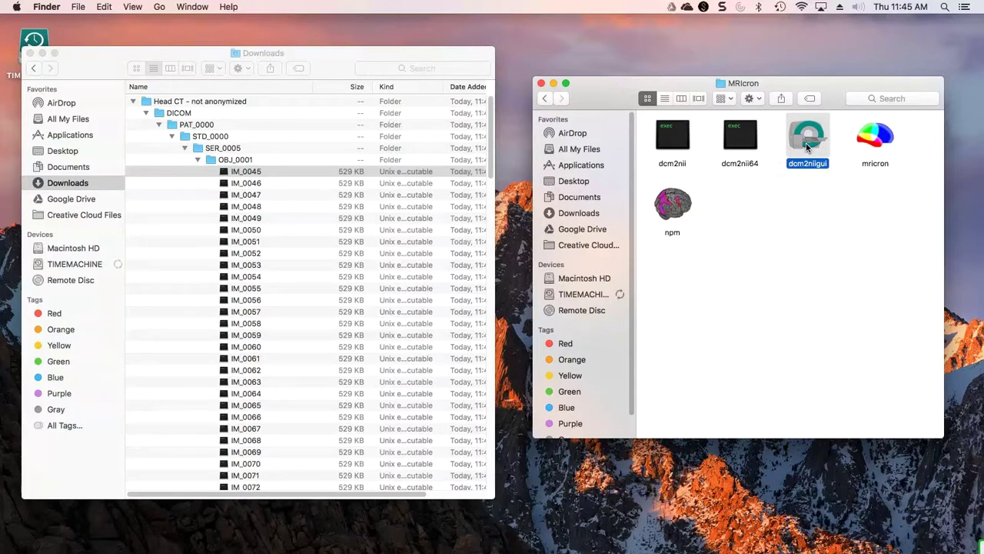
{"action": "left_click_drag", "start_coordinate": [534, 170], "coordinate": [770, 159]}
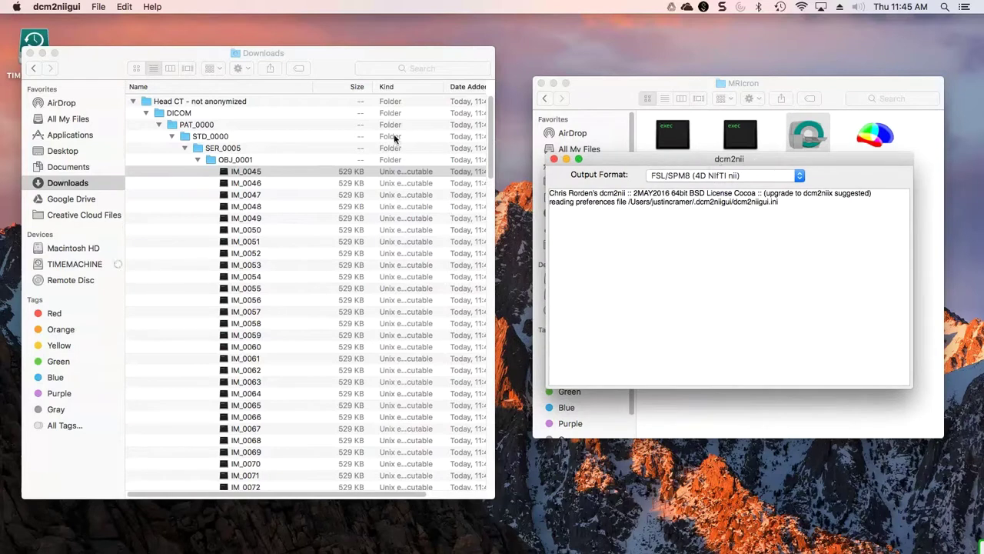
{"action": "left_click", "coordinate": [99, 8]}
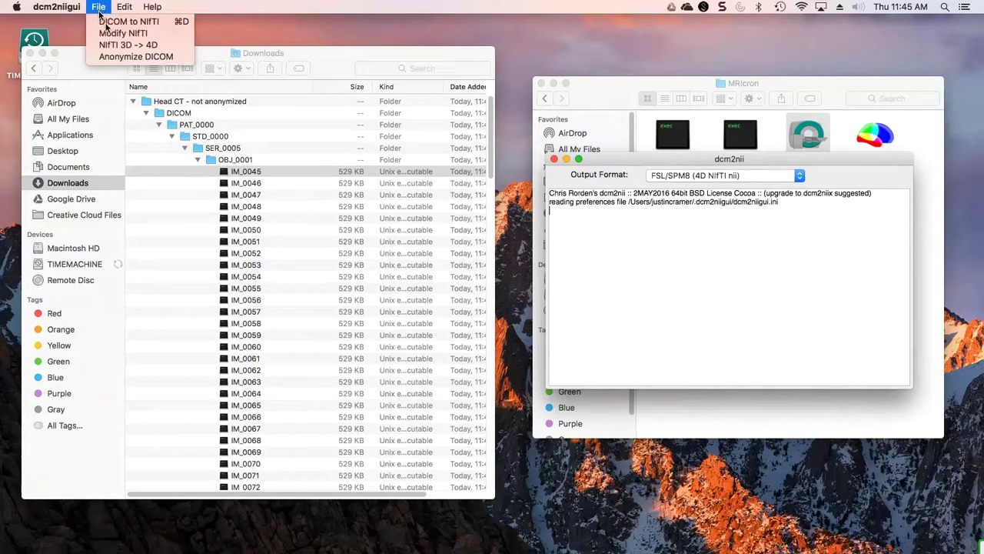
{"action": "left_click", "coordinate": [117, 57]}
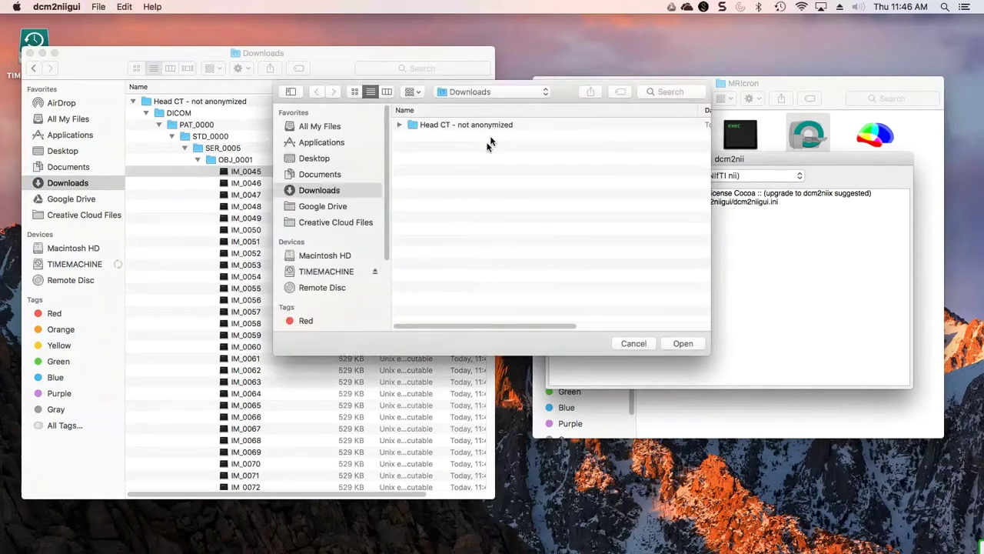
Step: Pick the Head CT - not anonymized folder to anonymize its 172 DICOM images
{"action": "left_click", "coordinate": [399, 125]}
{"action": "left_click", "coordinate": [432, 126]}
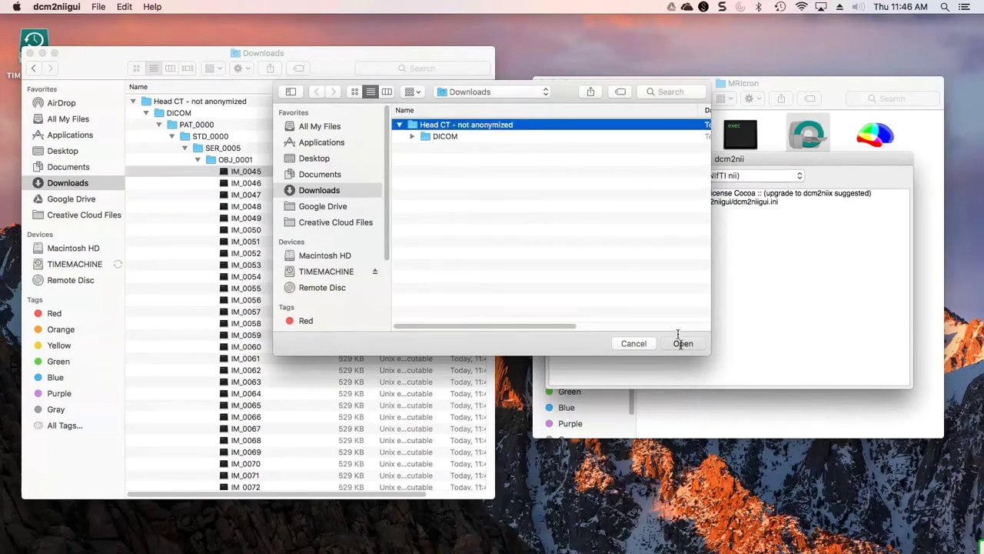
{"action": "key", "text": "Return"}
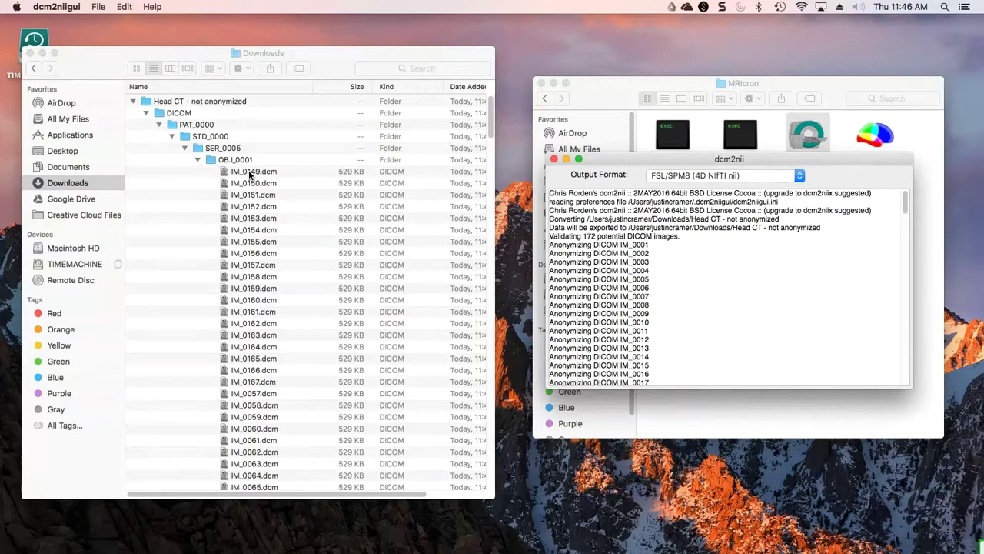
{"action": "left_click", "coordinate": [248, 170]}
{"action": "scroll", "coordinate": [280, 196], "scroll_direction": "down", "scroll_amount": 5}
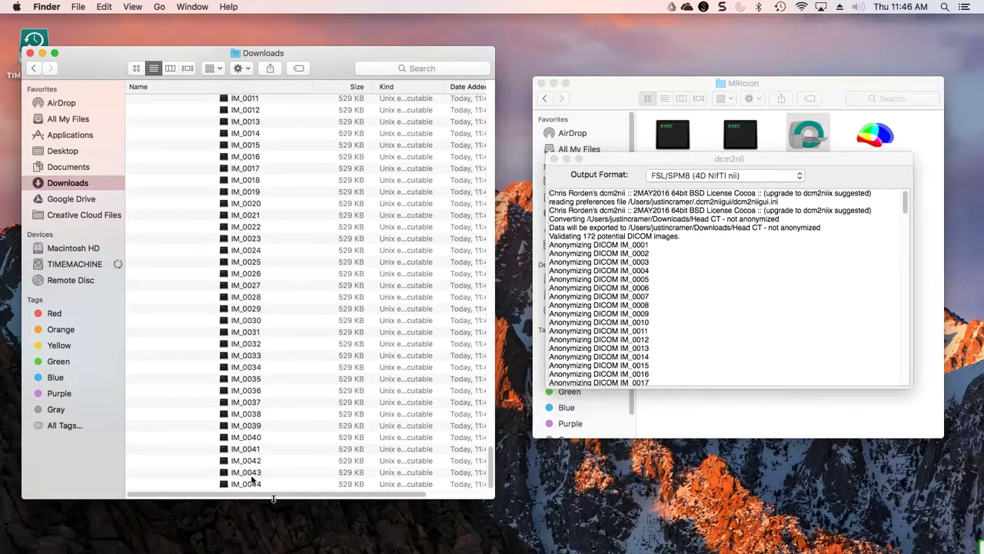
{"action": "key", "text": "super+a"}
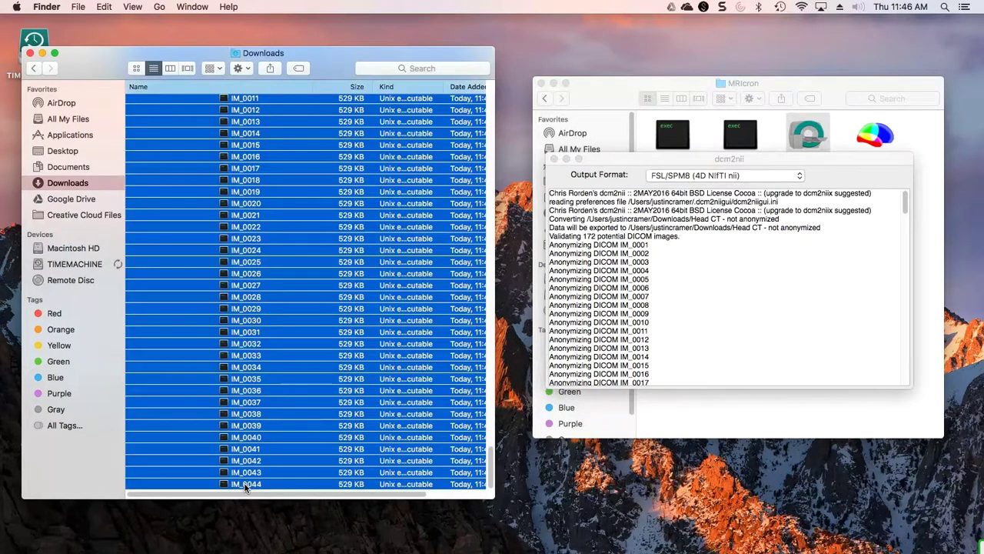
{"action": "right_click", "coordinate": [246, 486]}
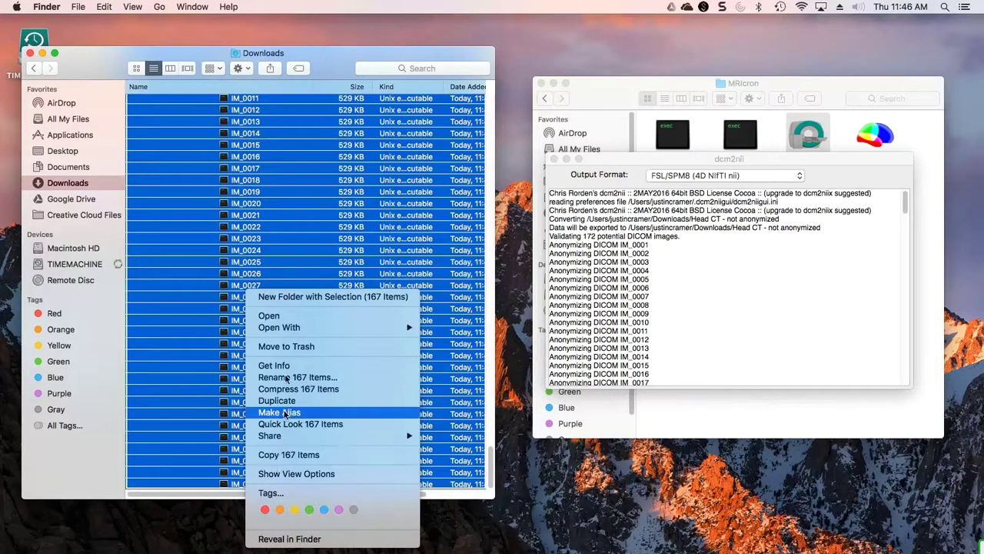
{"action": "left_click", "coordinate": [288, 347]}
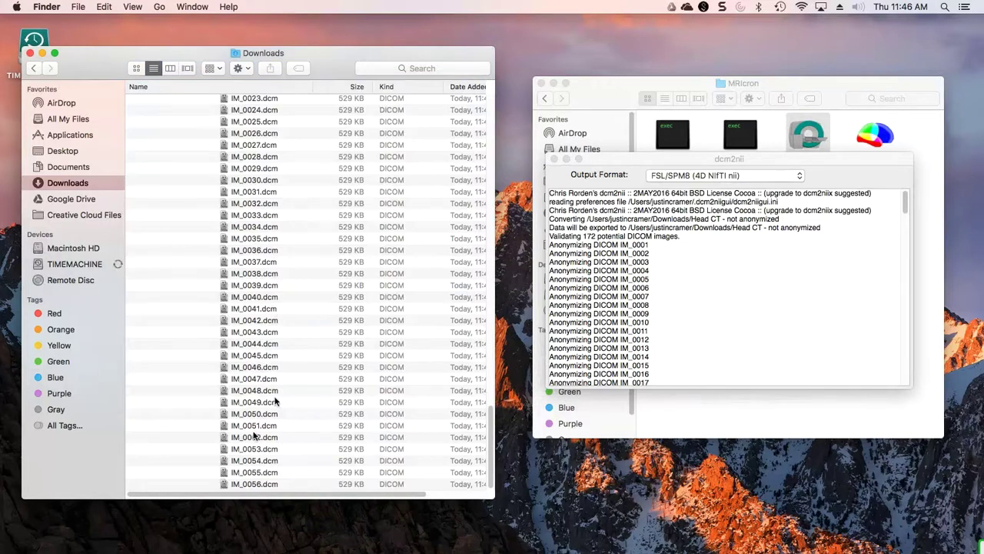
{"action": "scroll", "coordinate": [249, 435], "scroll_direction": "up", "scroll_amount": 5}
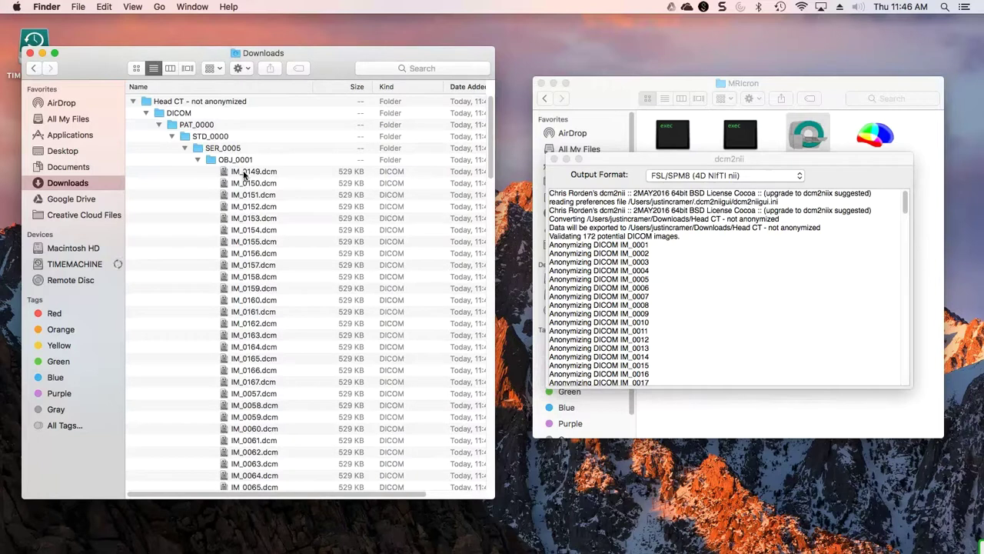
{"action": "left_click", "coordinate": [598, 164]}
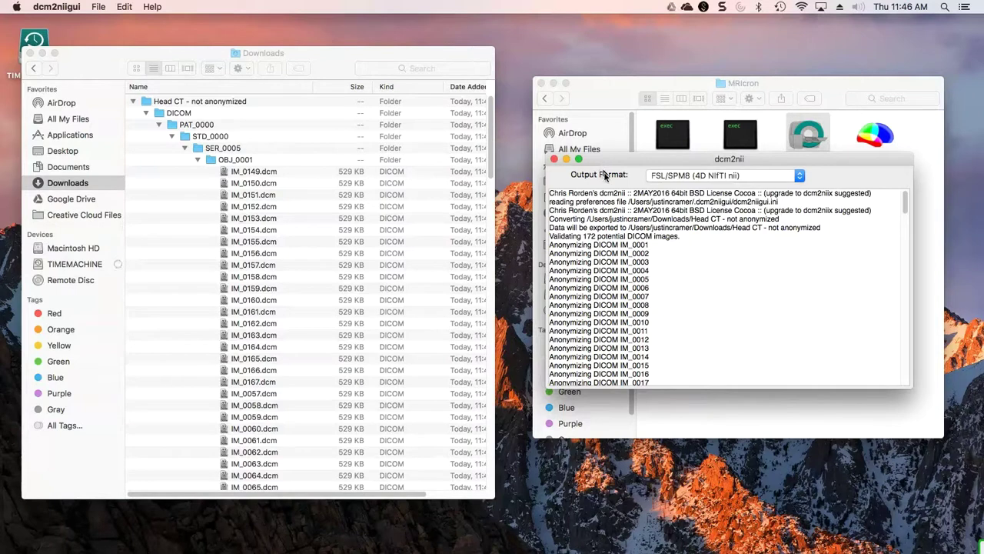
{"action": "left_click", "coordinate": [662, 178]}
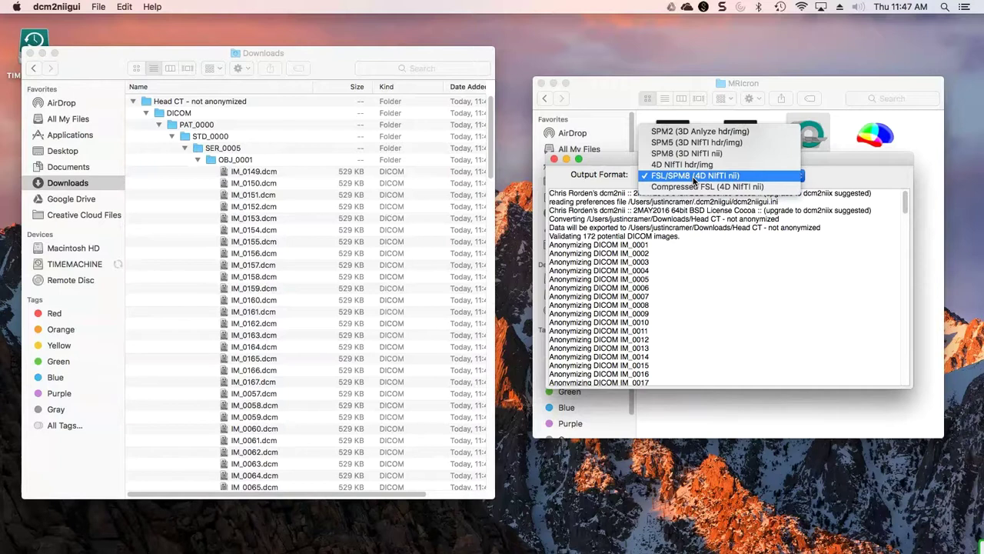
{"action": "left_click", "coordinate": [610, 167]}
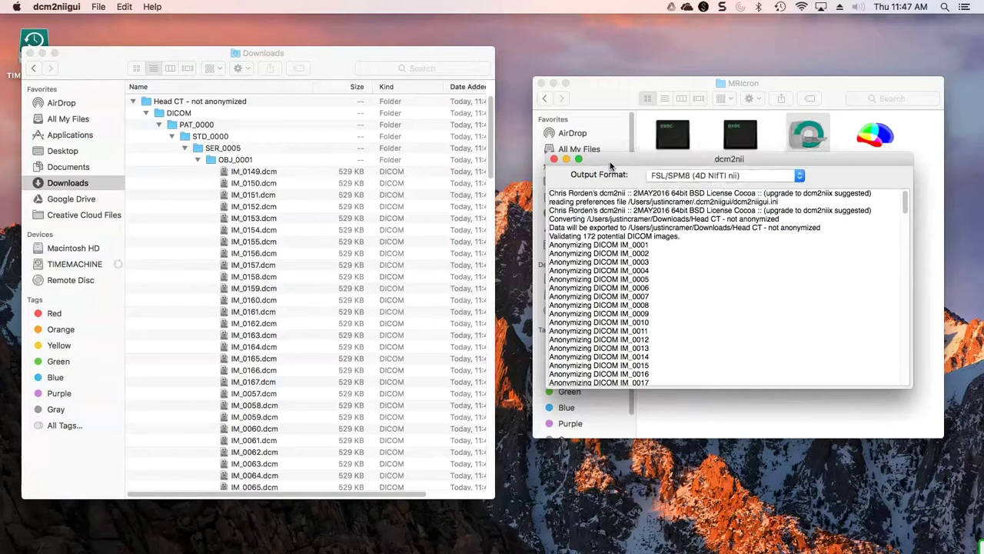
Step: Run File > DICOM to NIfTI on the Head CT - not anonymized folder
{"action": "left_click", "coordinate": [98, 6]}
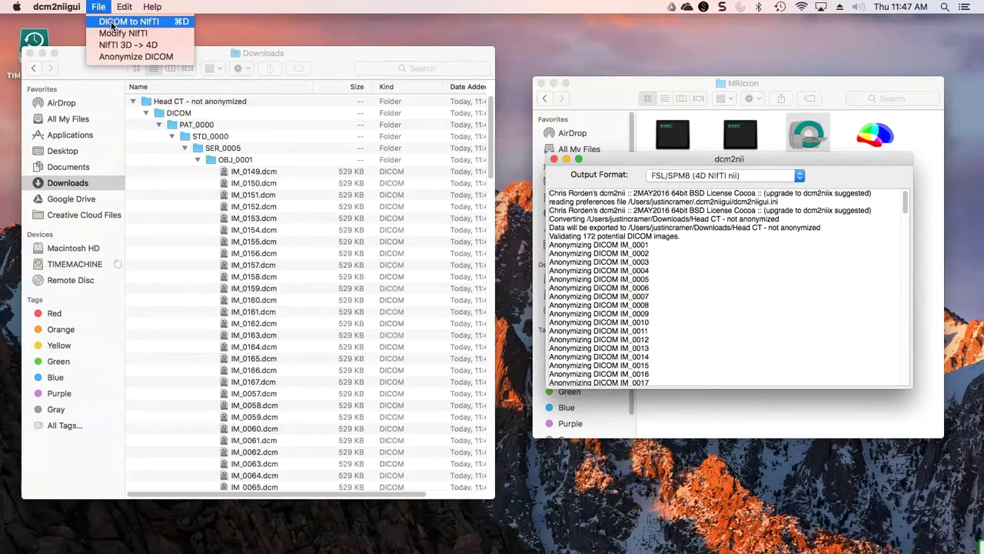
{"action": "left_click", "coordinate": [123, 22]}
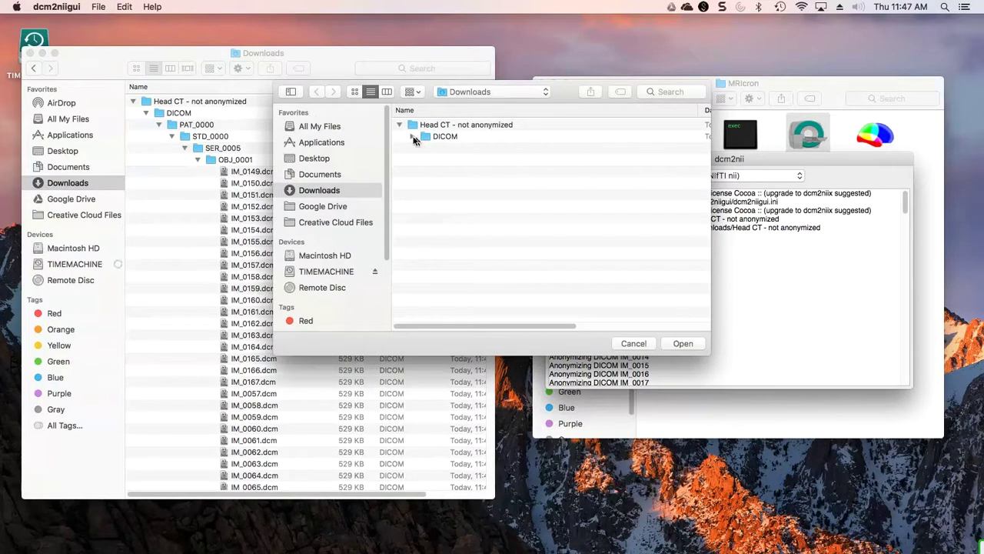
{"action": "left_click", "coordinate": [434, 137]}
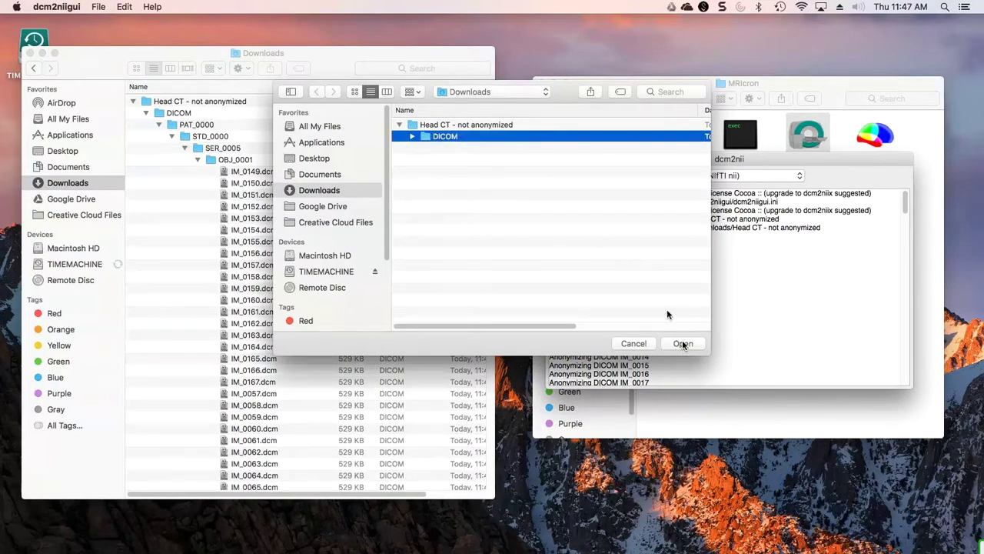
{"action": "left_click", "coordinate": [454, 126]}
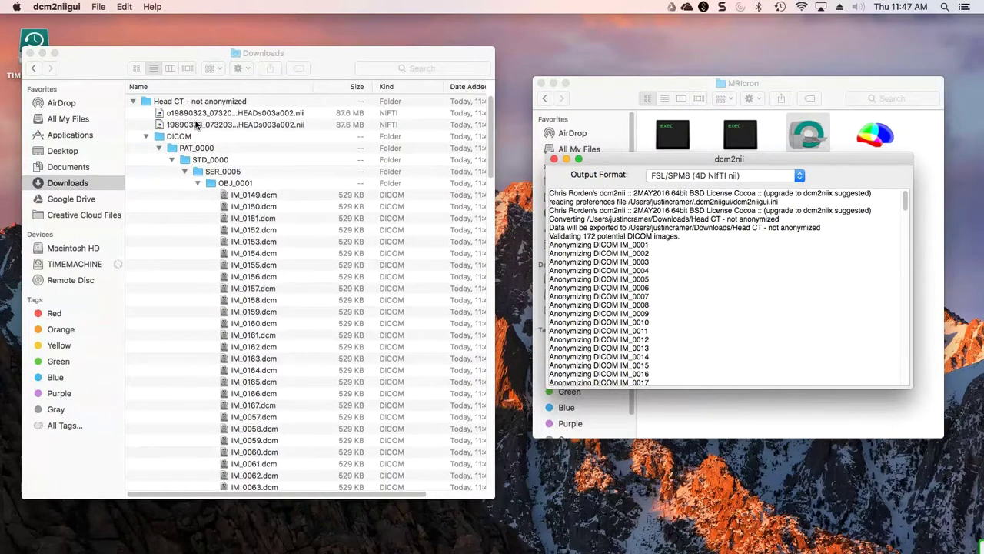
Step: Move the extra .nii file starting with o to the Trash
{"action": "left_click", "coordinate": [196, 114]}
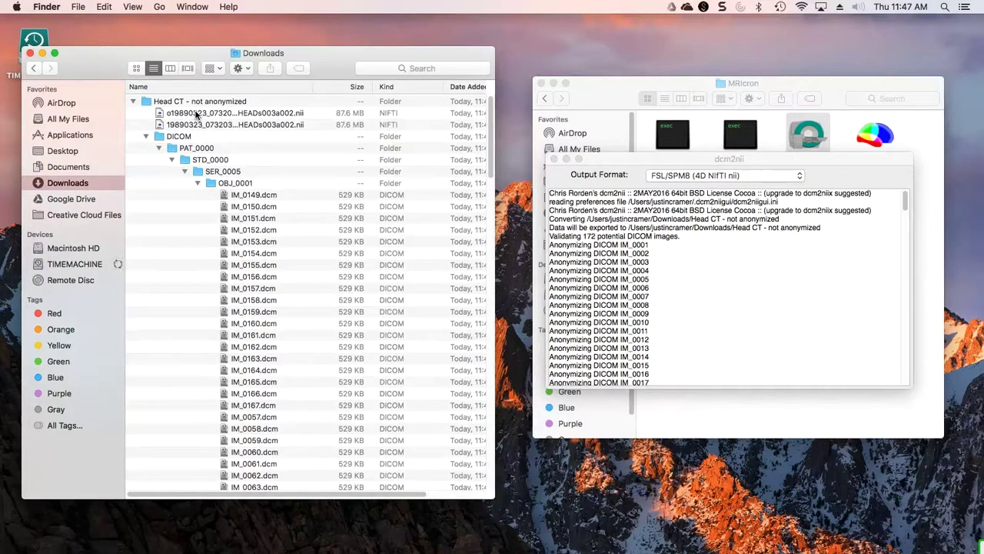
{"action": "left_click", "coordinate": [197, 114]}
{"action": "right_click", "coordinate": [197, 115]}
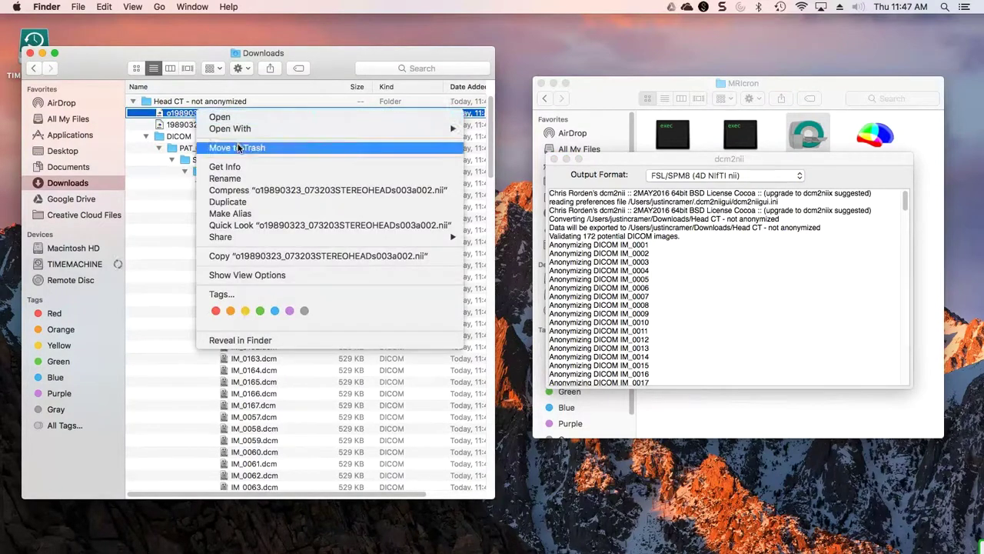
{"action": "left_click", "coordinate": [235, 148]}
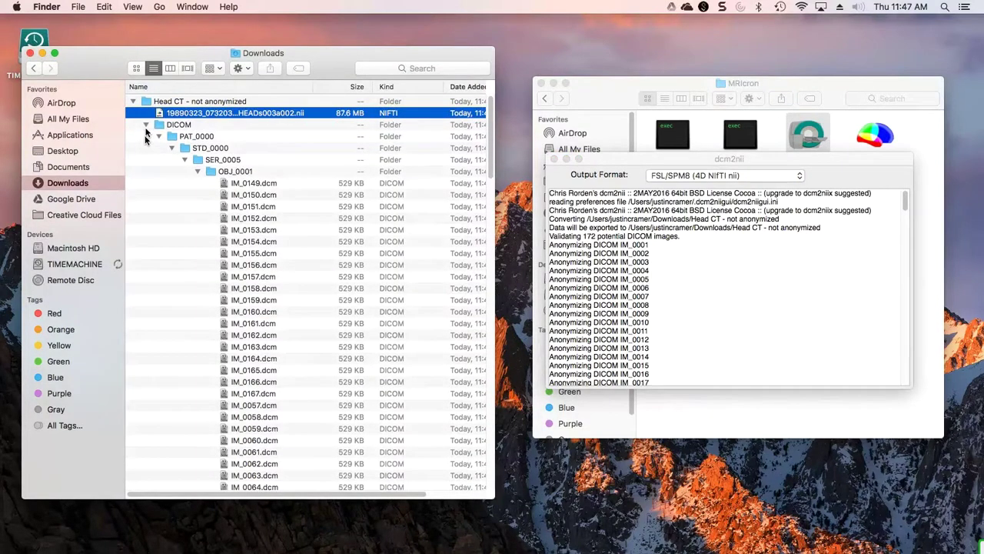
Step: Rename the remaining 87.6 MB NIfTI file to head_ct.nii
{"action": "left_click", "coordinate": [147, 126]}
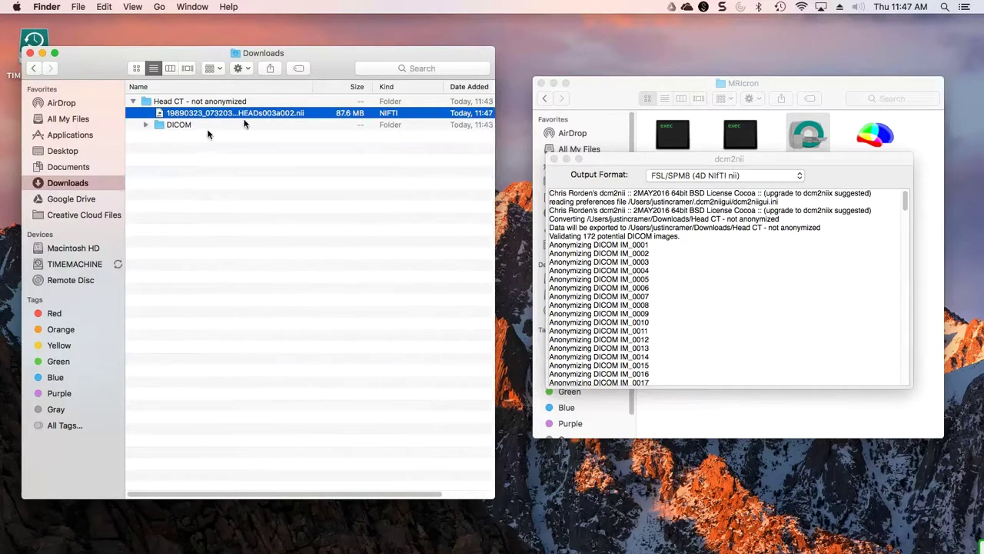
{"action": "left_click", "coordinate": [292, 114]}
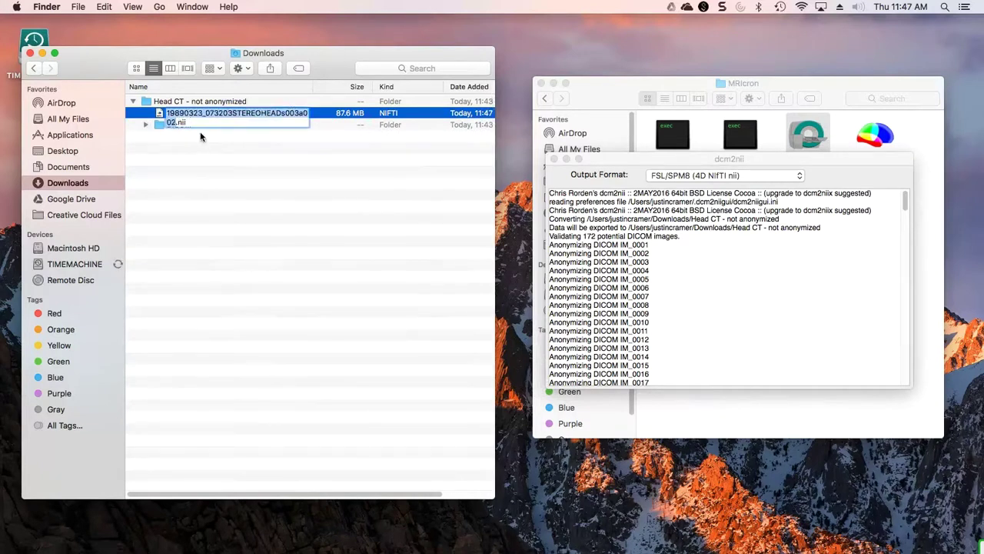
{"action": "type", "text": "head_ct"}
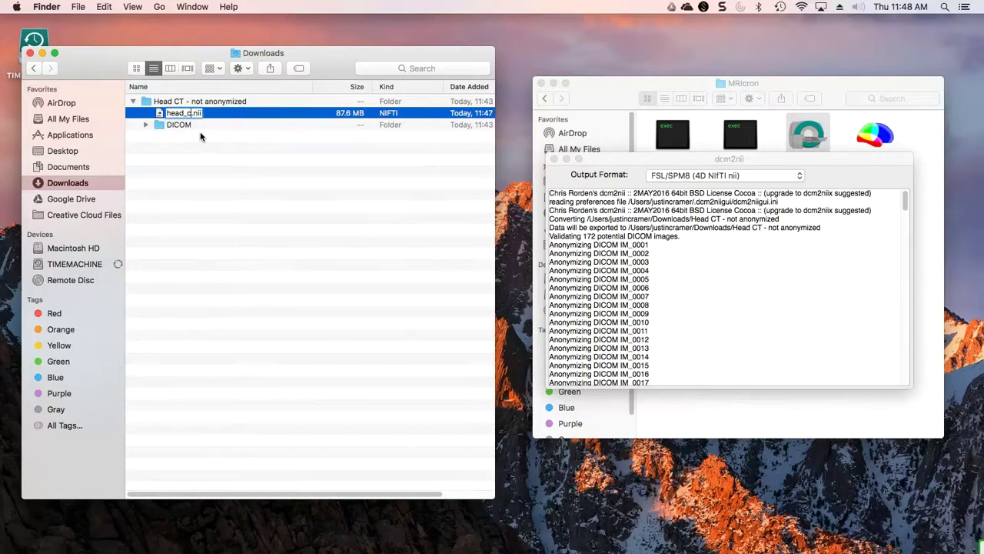
{"action": "key", "text": "Return"}
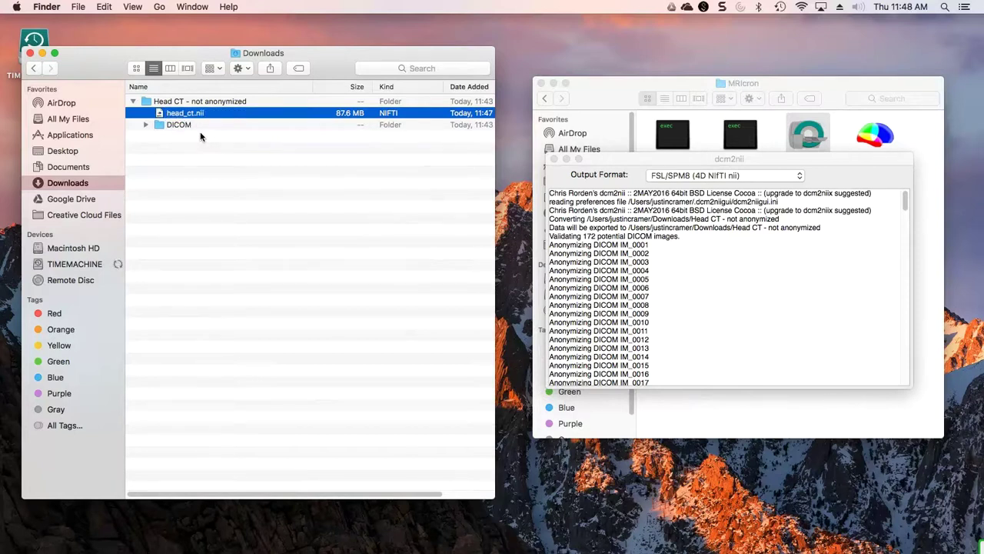